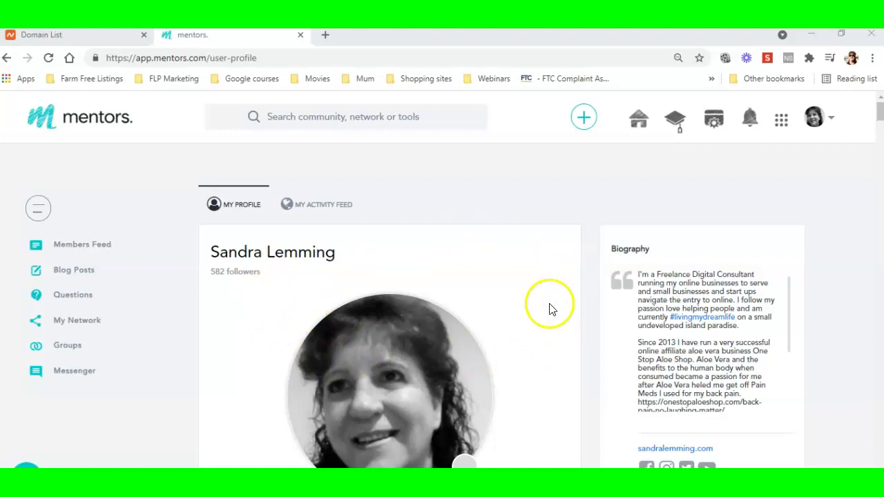
Step: Open the My Domains page of the Digital Business Lounge
{"action": "left_click", "coordinate": [715, 123]}
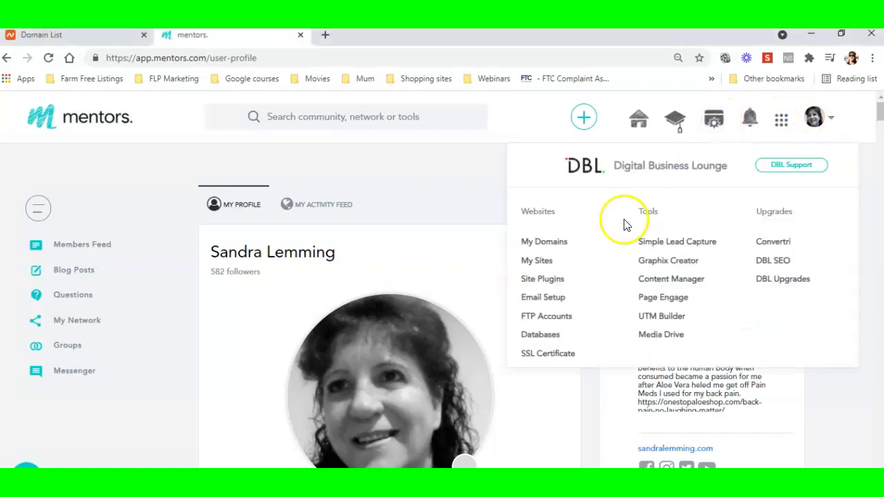
{"action": "left_click", "coordinate": [541, 240]}
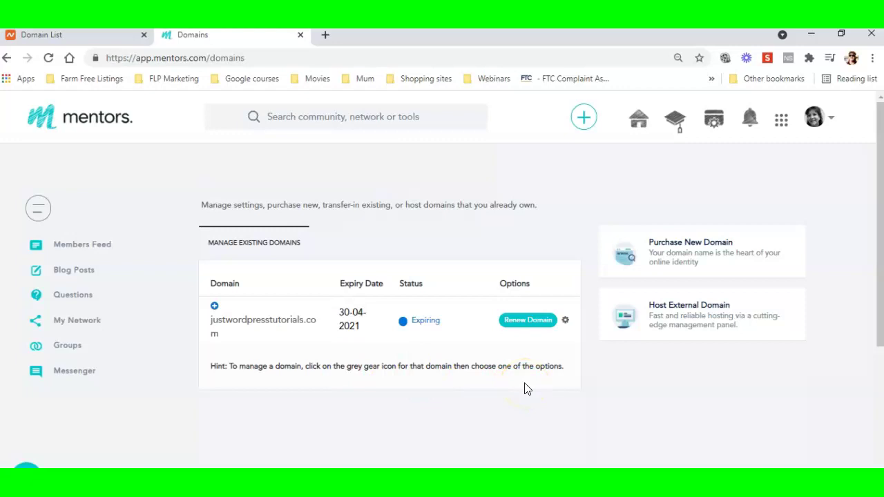
Step: Switch to Namecheap to look over the domain list and expiration dates, and return to the mentors Domains page
{"action": "left_click", "coordinate": [67, 40]}
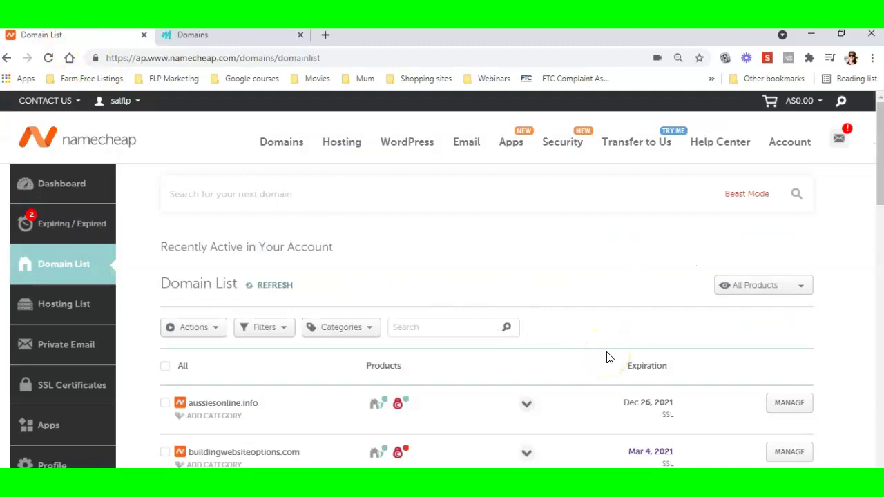
{"action": "scroll", "coordinate": [606, 358], "scroll_direction": "down", "scroll_amount": 2}
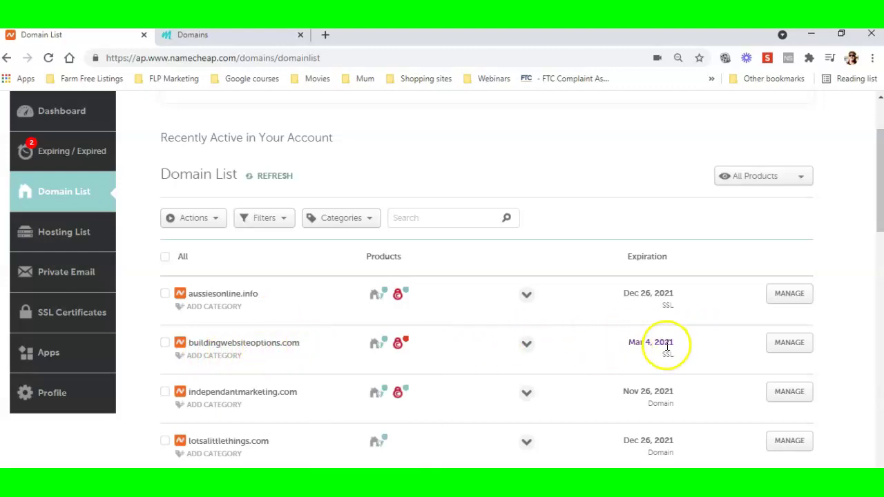
{"action": "left_click", "coordinate": [244, 35]}
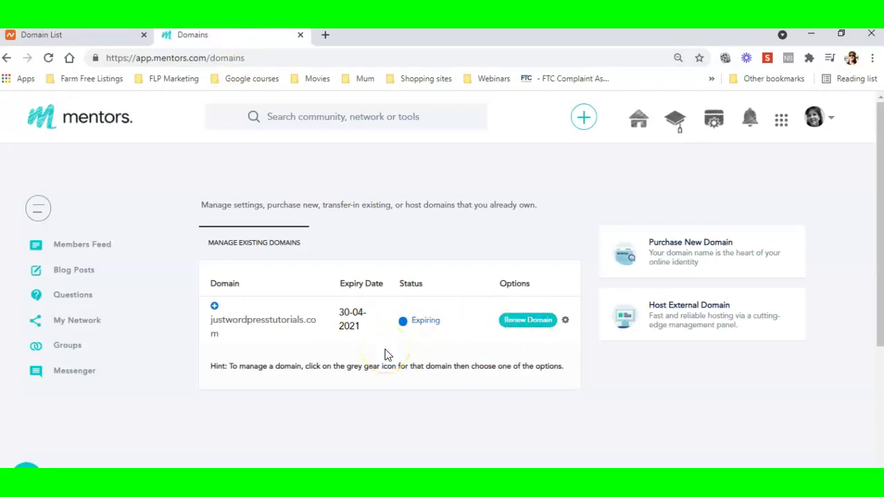
{"action": "left_click", "coordinate": [706, 313]}
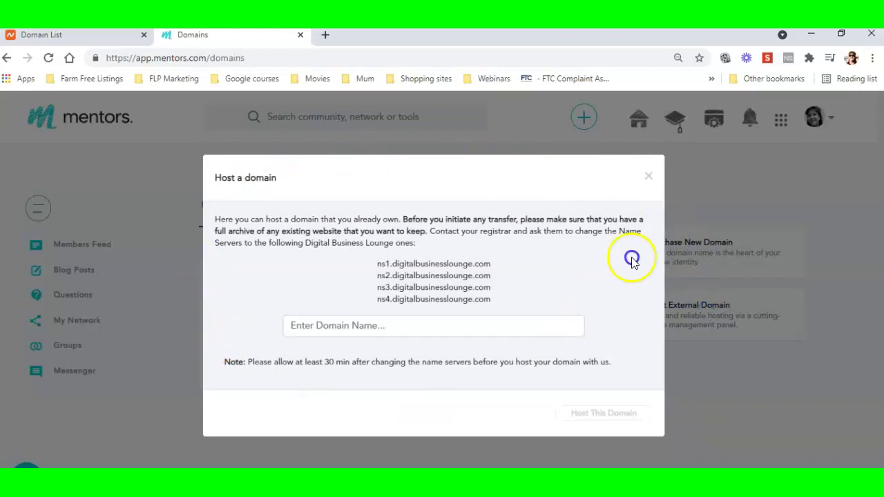
{"action": "left_click", "coordinate": [648, 176]}
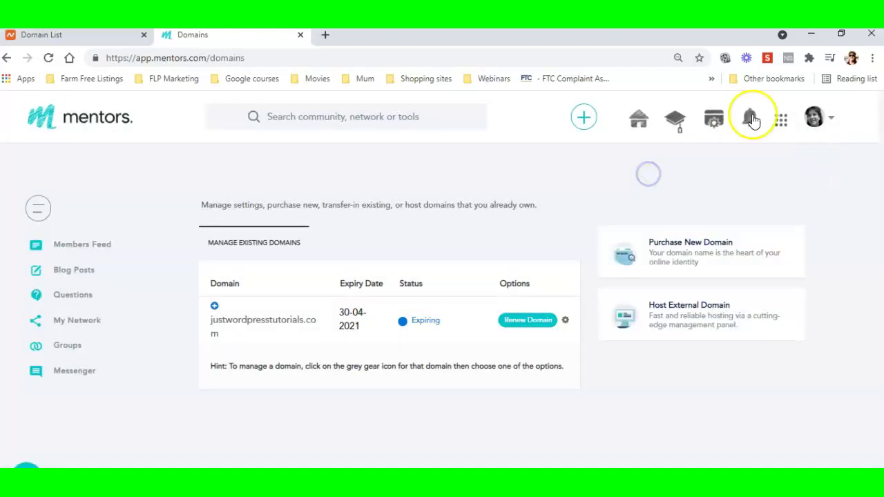
{"action": "left_click", "coordinate": [710, 119]}
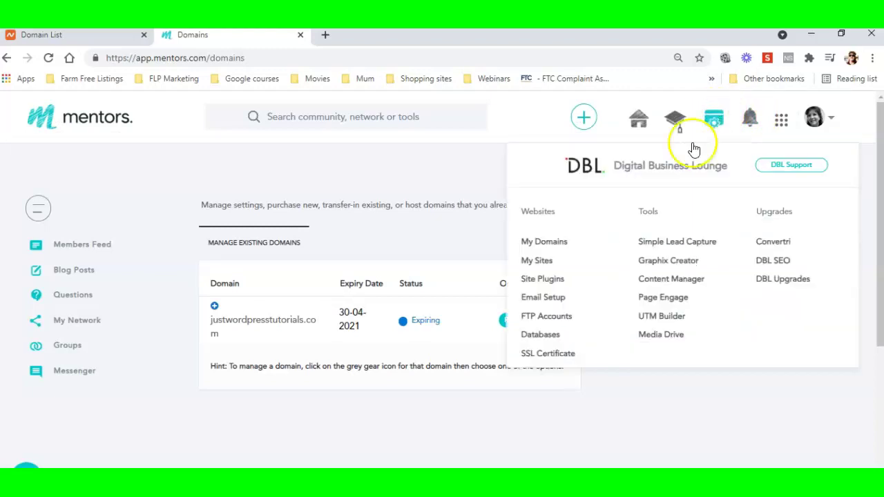
{"action": "left_click", "coordinate": [409, 238]}
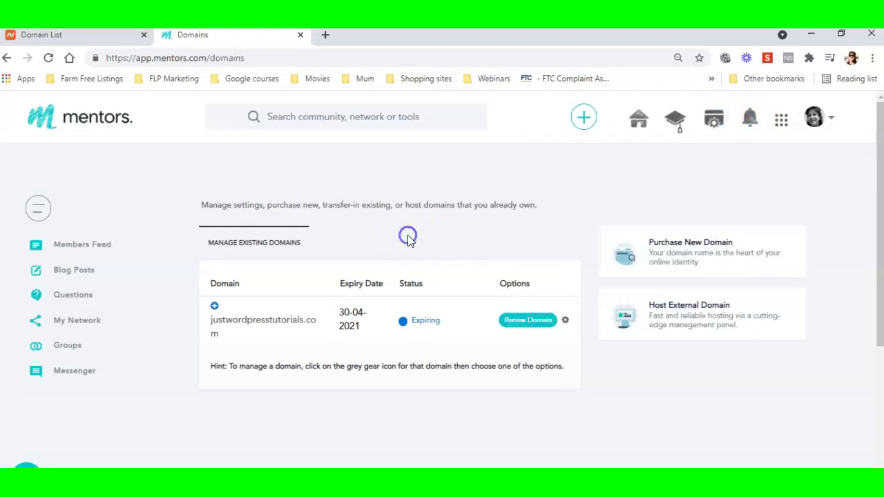
Step: Open the Host External Domain form and check buildingwebsiteoptions.com in the Namecheap list against the form's name server instructions
{"action": "left_click", "coordinate": [694, 312]}
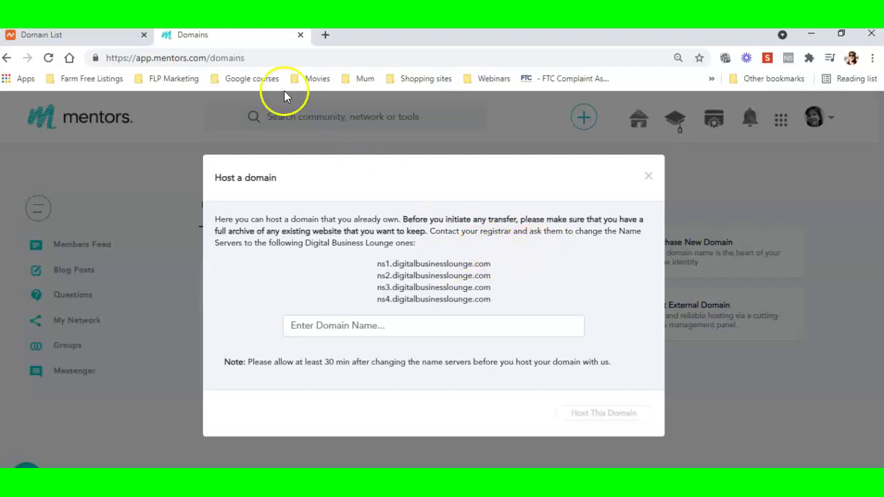
{"action": "left_click", "coordinate": [87, 36]}
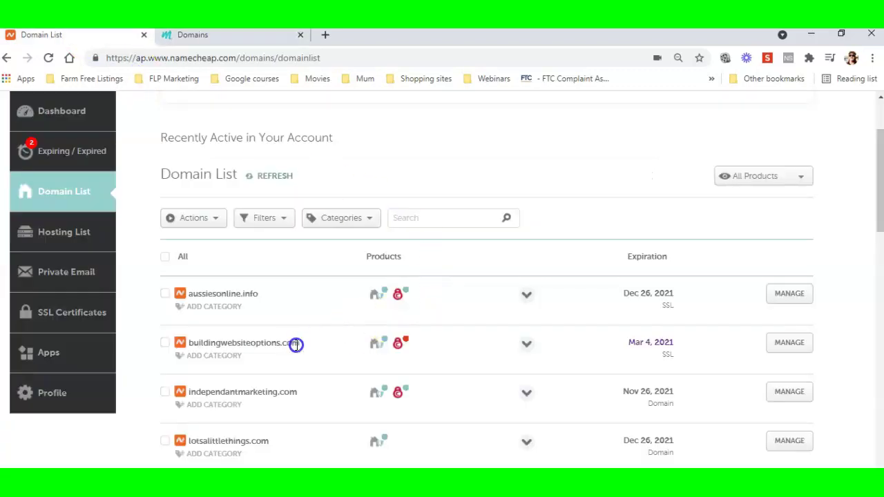
{"action": "left_click_drag", "start_coordinate": [298, 343], "coordinate": [283, 345]}
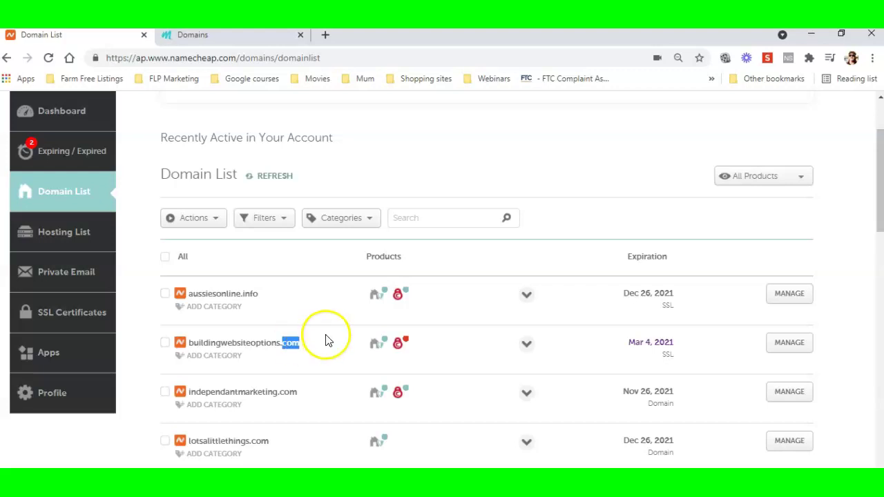
{"action": "left_click", "coordinate": [317, 342]}
{"action": "left_click", "coordinate": [280, 34]}
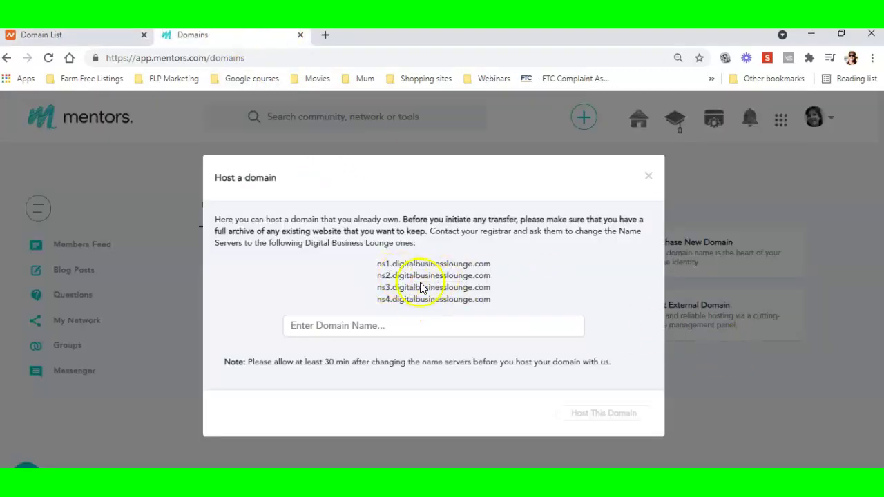
Step: Switch to Namecheap and open the management page for buildingwebsiteoptions.com at its nameserver settings
{"action": "left_click", "coordinate": [97, 36]}
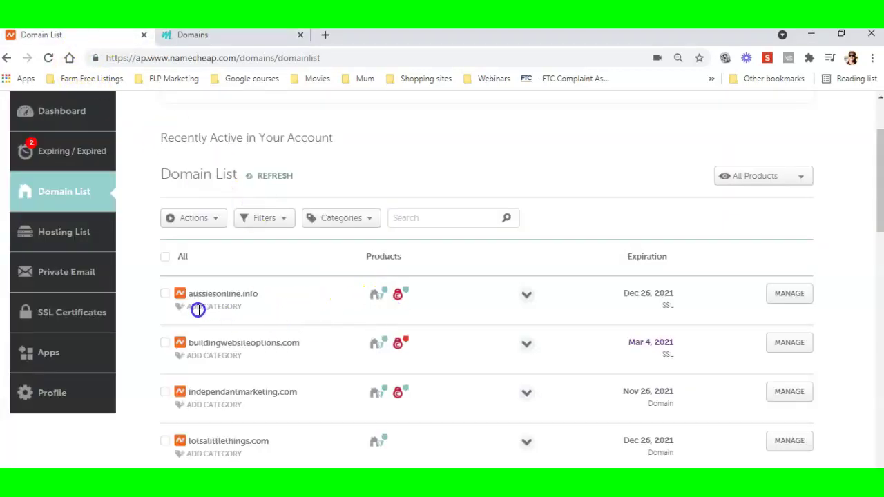
{"action": "left_click", "coordinate": [787, 343]}
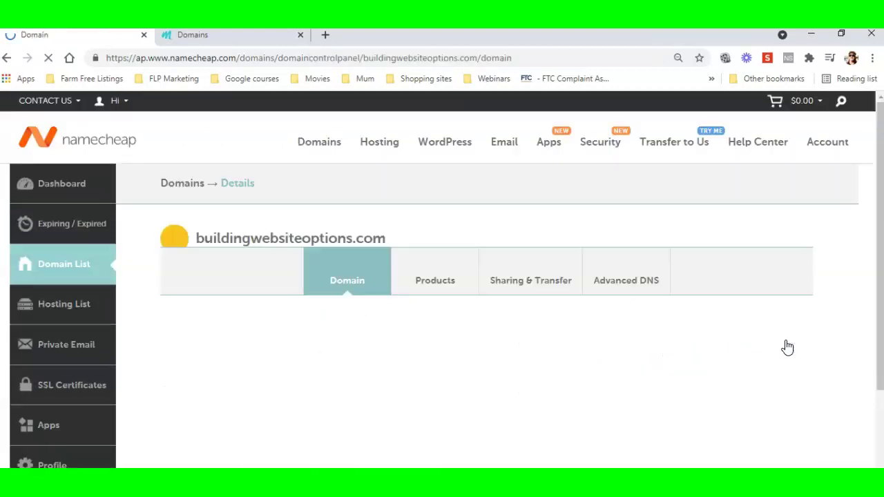
{"action": "left_click", "coordinate": [589, 392]}
{"action": "left_click", "coordinate": [690, 379]}
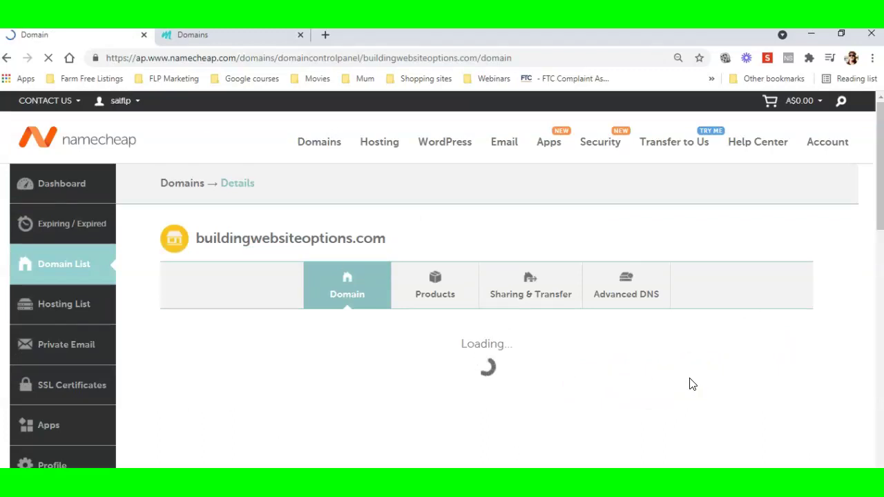
{"action": "left_click", "coordinate": [719, 379]}
{"action": "left_click", "coordinate": [697, 380]}
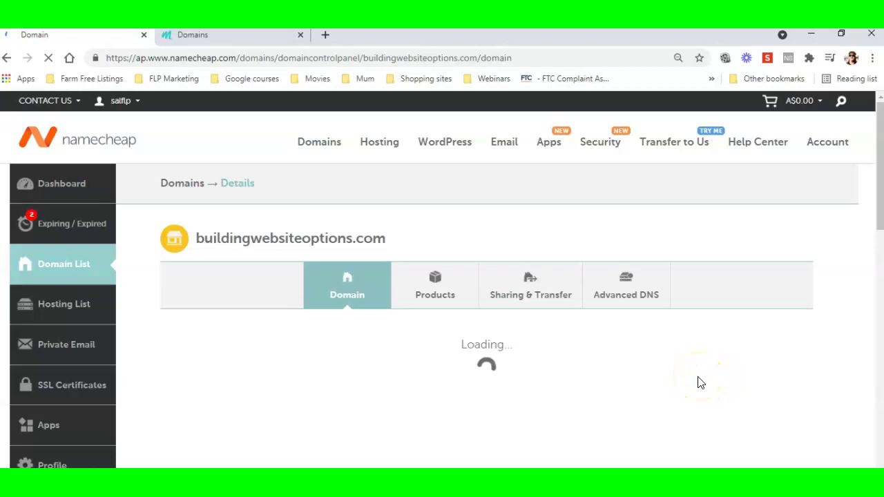
{"action": "left_click", "coordinate": [836, 360]}
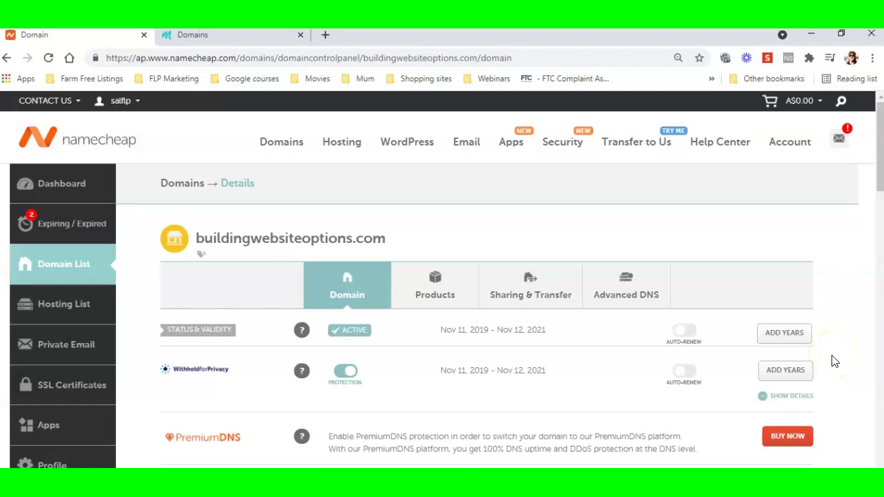
{"action": "scroll", "coordinate": [832, 360], "scroll_direction": "down", "scroll_amount": 2}
{"action": "left_click", "coordinate": [837, 349]}
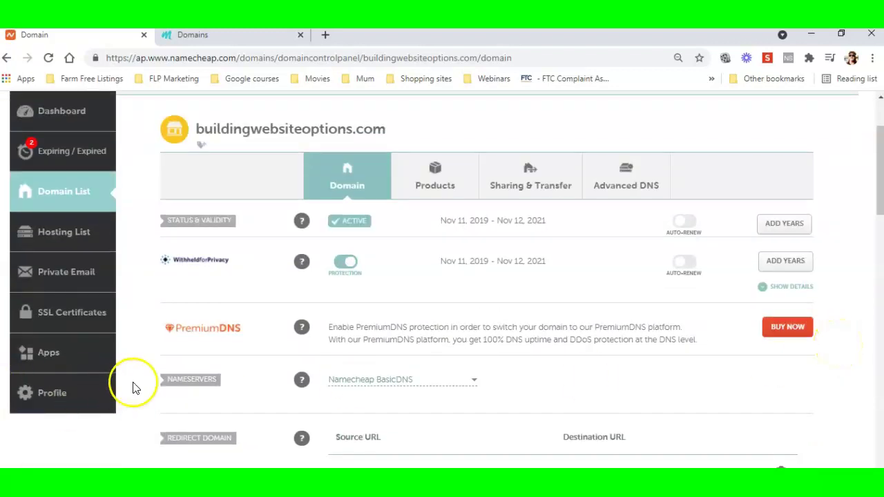
Step: Set the nameservers of buildingwebsiteoptions.com to Custom DNS
{"action": "left_click_drag", "start_coordinate": [215, 378], "coordinate": [167, 380]}
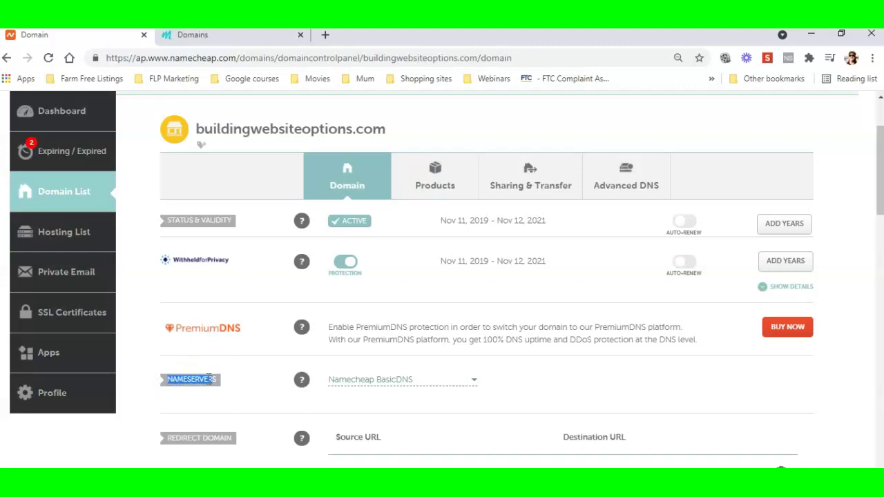
{"action": "left_click_drag", "start_coordinate": [209, 379], "coordinate": [185, 385]}
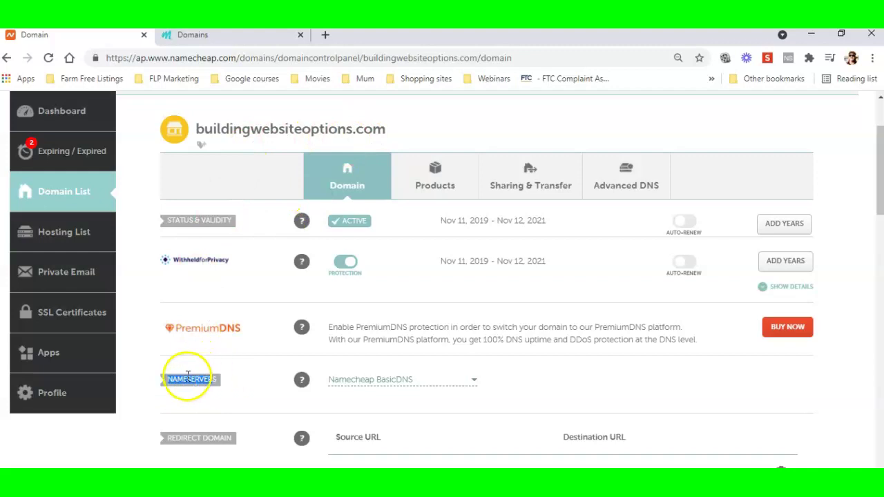
{"action": "left_click", "coordinate": [221, 380]}
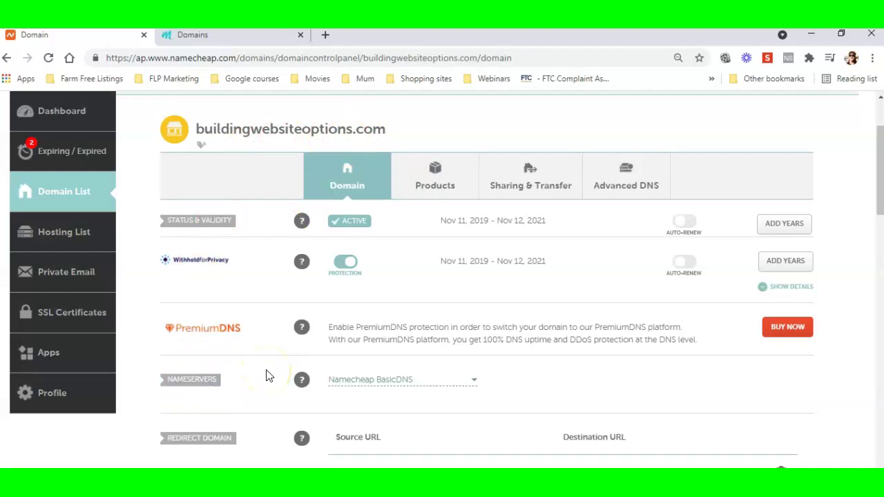
{"action": "left_click", "coordinate": [474, 380]}
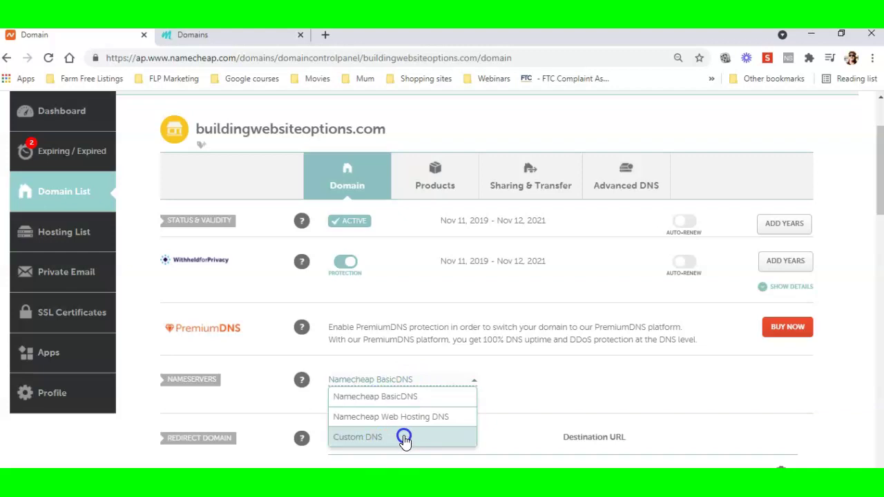
{"action": "left_click", "coordinate": [404, 438]}
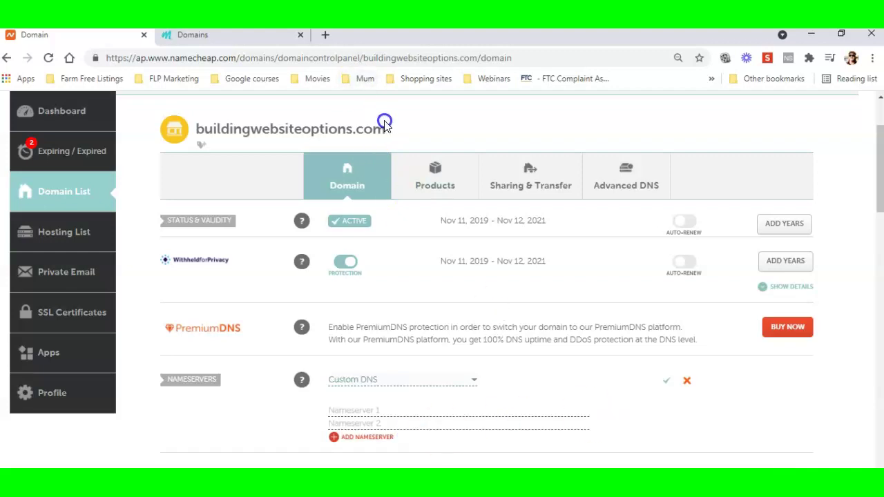
Step: Copy the domain name buildingwebsiteoptions.com from Namecheap into the domain name field of the mentors Host a domain form
{"action": "left_click_drag", "start_coordinate": [387, 128], "coordinate": [245, 129]}
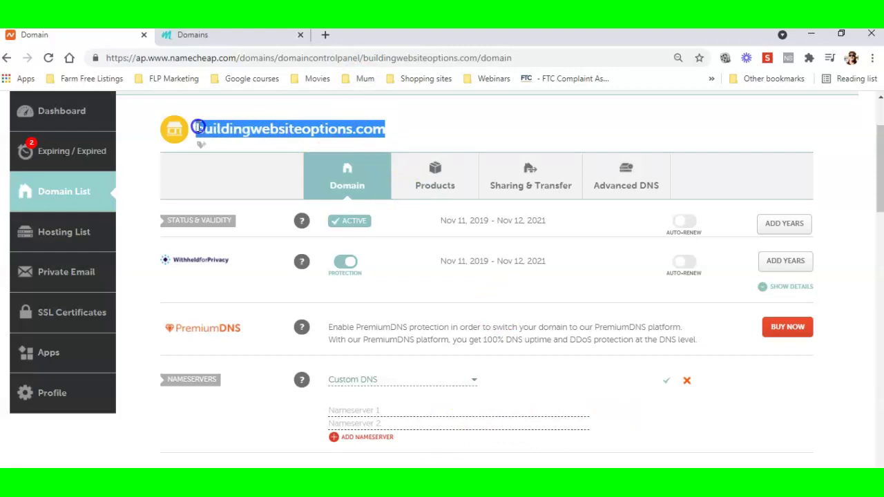
{"action": "right_click", "coordinate": [263, 130]}
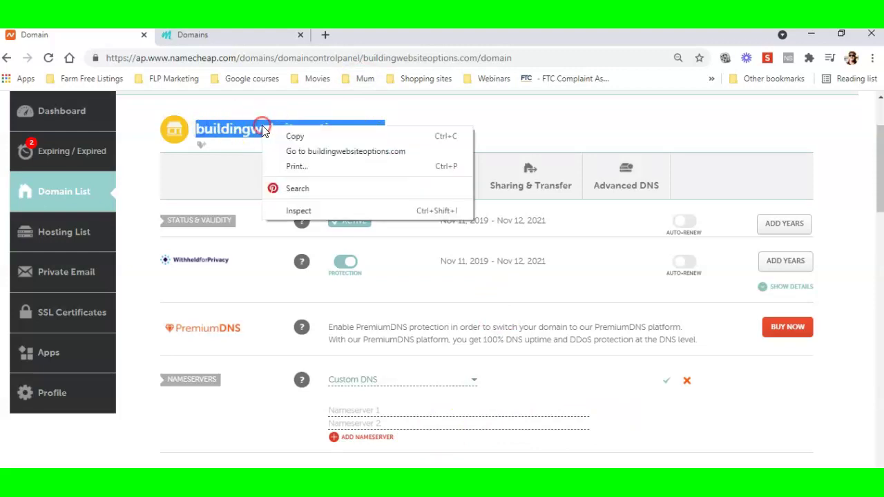
{"action": "left_click", "coordinate": [308, 136]}
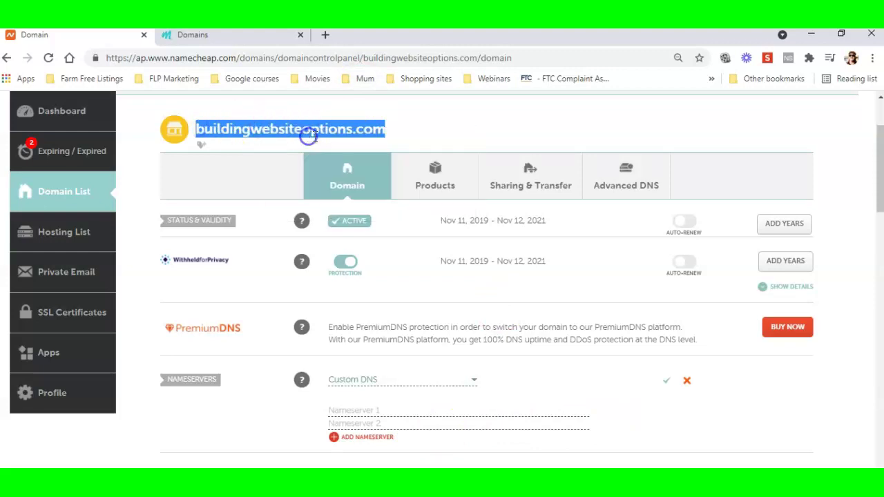
{"action": "left_click", "coordinate": [246, 35]}
{"action": "left_click", "coordinate": [327, 327]}
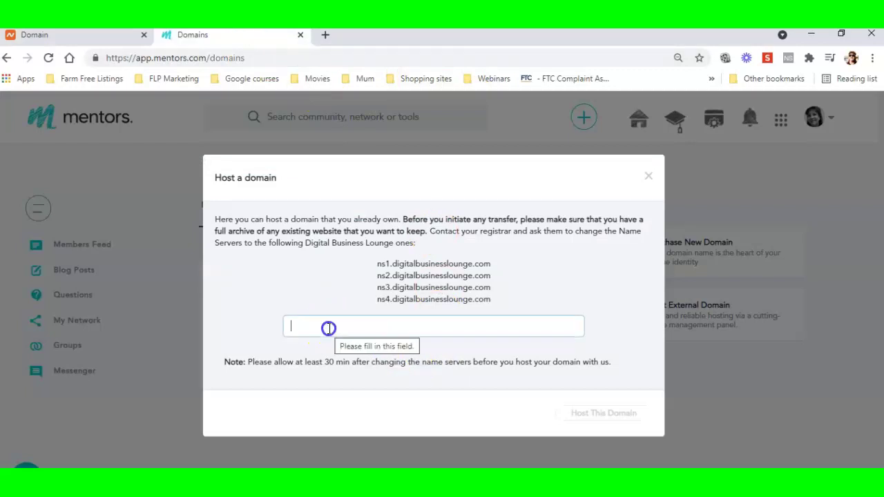
{"action": "right_click", "coordinate": [329, 327]}
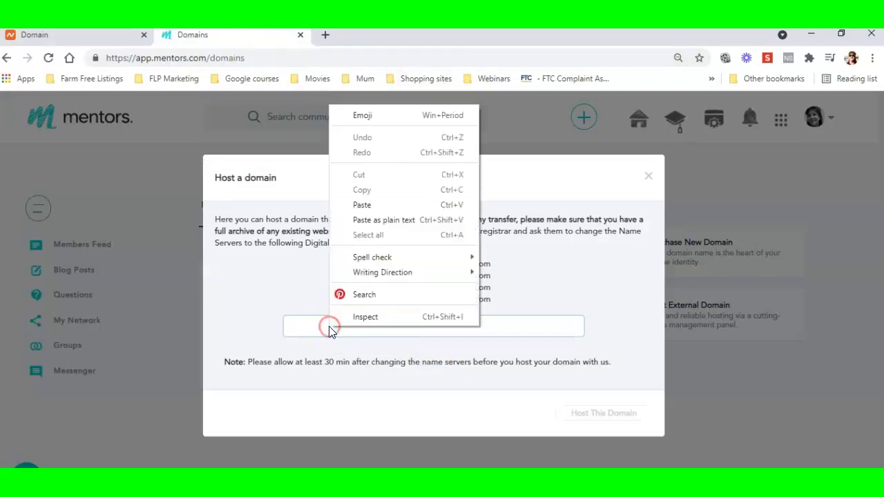
{"action": "left_click", "coordinate": [358, 204]}
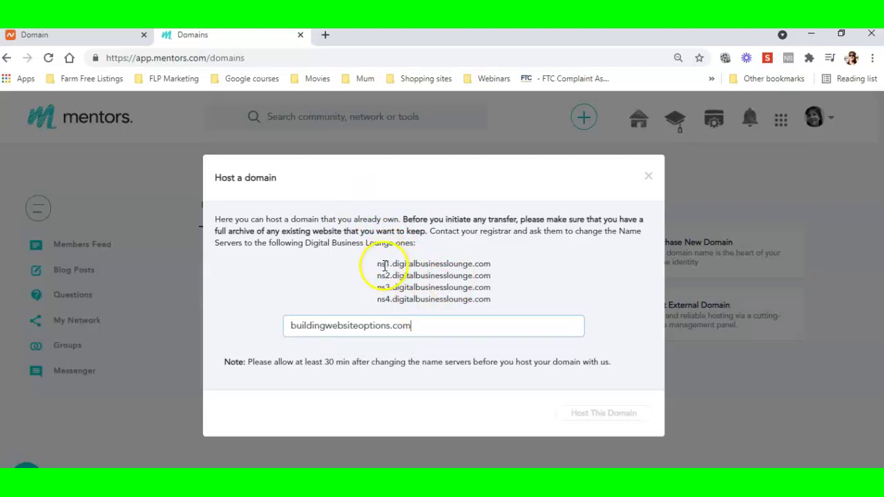
Step: Copy ns1.digitalbusinesslounge.com from the hosting form and paste it as Nameserver 1 in Namecheap
{"action": "left_click", "coordinate": [488, 263]}
{"action": "left_click_drag", "start_coordinate": [488, 263], "coordinate": [380, 265]}
{"action": "right_click", "coordinate": [382, 265]}
{"action": "left_click", "coordinate": [431, 277]}
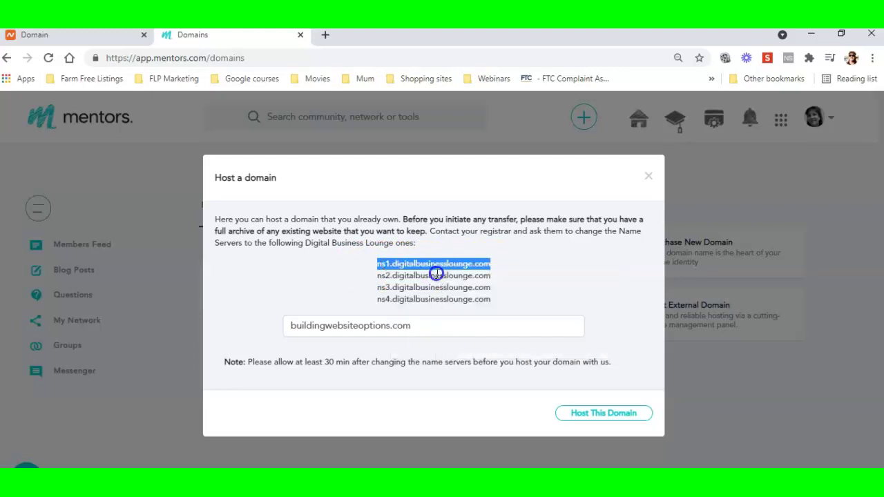
{"action": "left_click", "coordinate": [108, 37]}
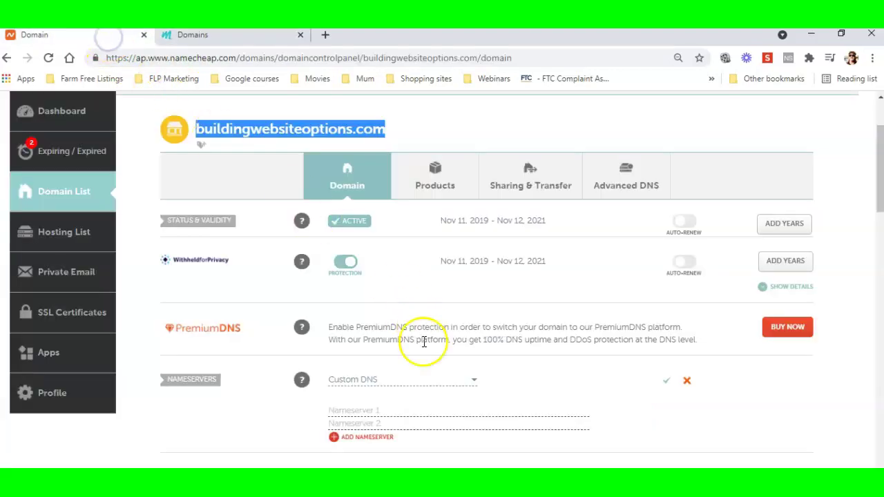
{"action": "left_click", "coordinate": [384, 410]}
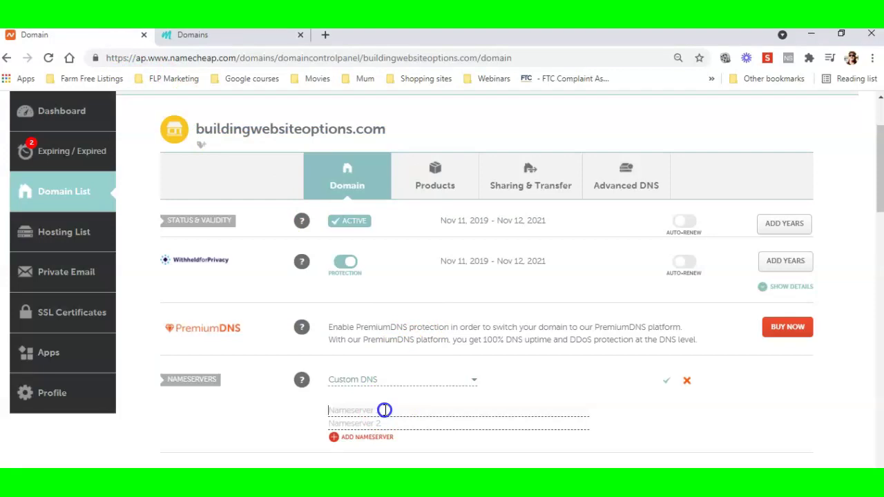
{"action": "right_click", "coordinate": [343, 410]}
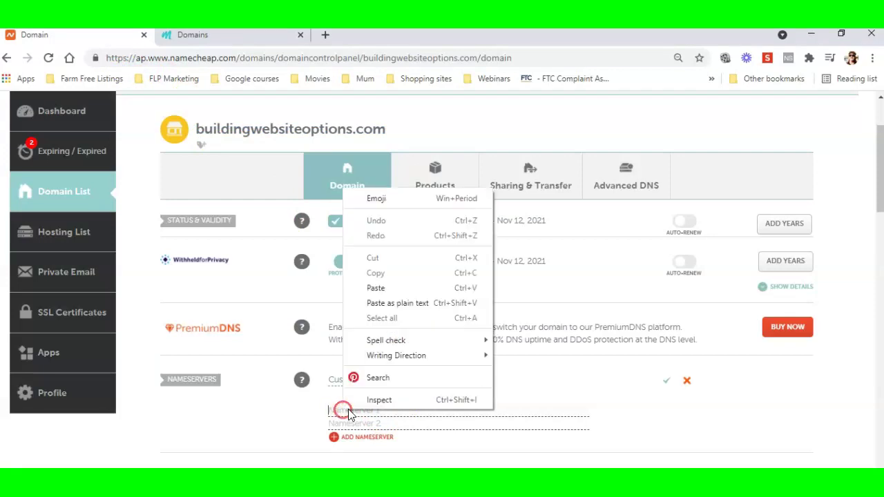
{"action": "left_click", "coordinate": [390, 287]}
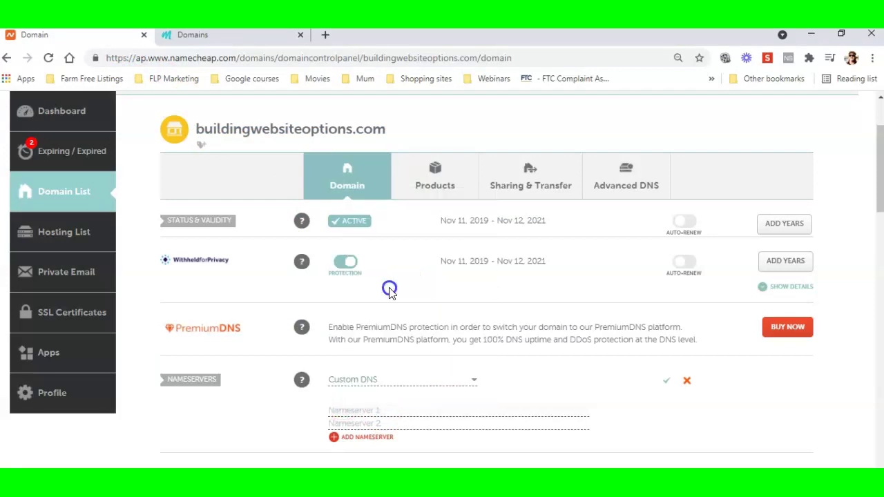
Step: Copy ns2.digitalbusinesslounge.com from the mentors hosting form and paste it as Nameserver 2 in Namecheap
{"action": "left_click", "coordinate": [237, 36]}
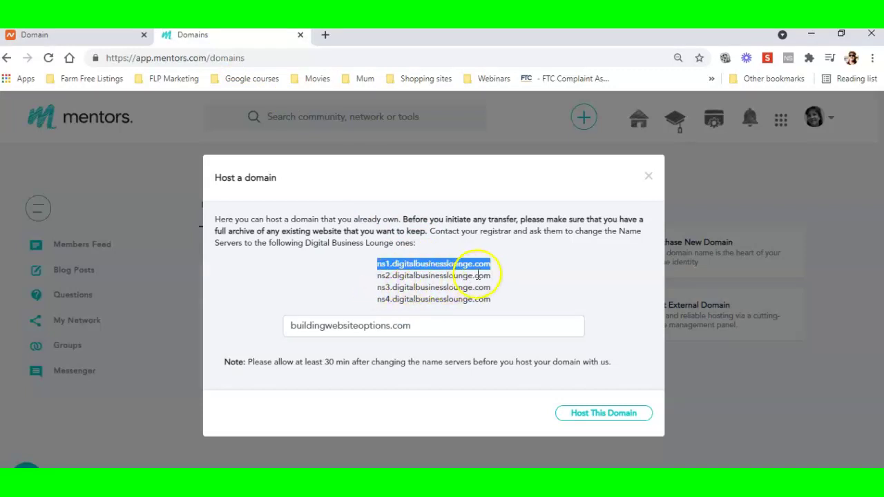
{"action": "left_click_drag", "start_coordinate": [492, 277], "coordinate": [377, 283]}
{"action": "right_click", "coordinate": [382, 279]}
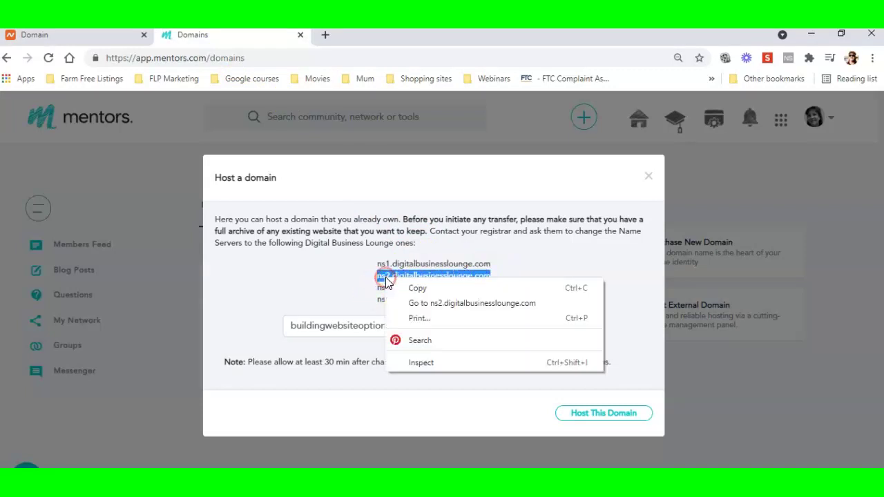
{"action": "left_click", "coordinate": [422, 289]}
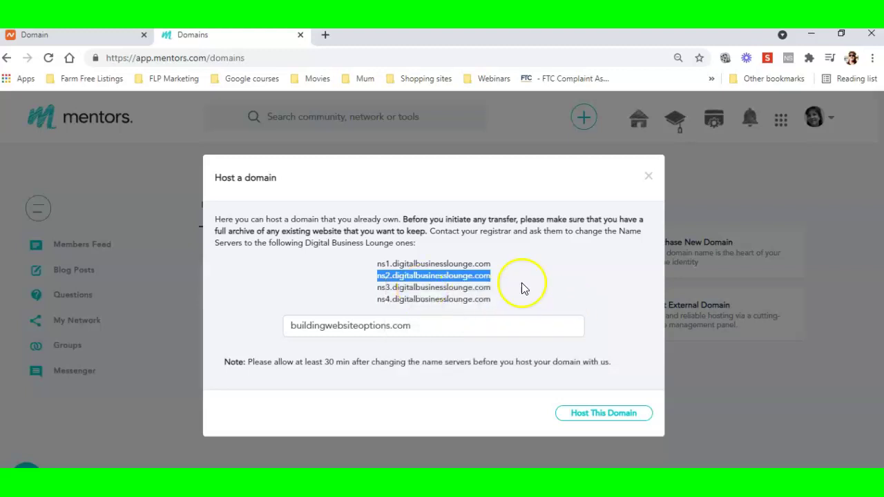
{"action": "left_click", "coordinate": [114, 38]}
{"action": "left_click", "coordinate": [355, 422]}
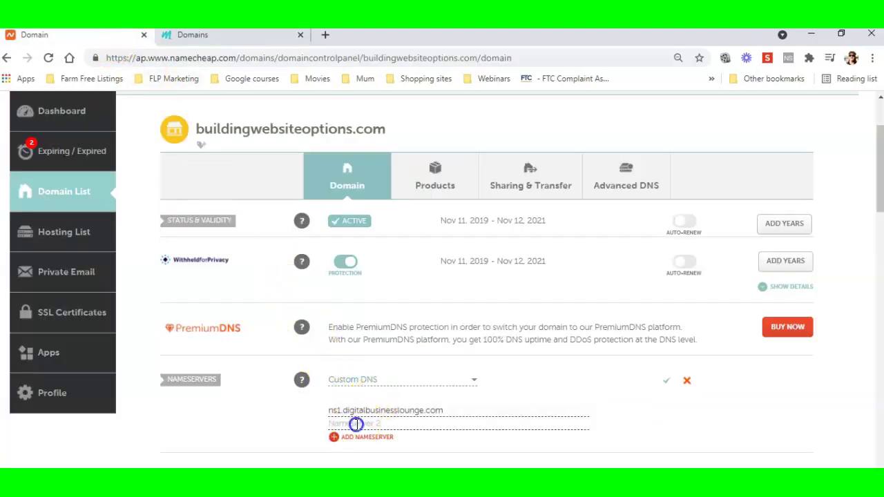
{"action": "right_click", "coordinate": [355, 423]}
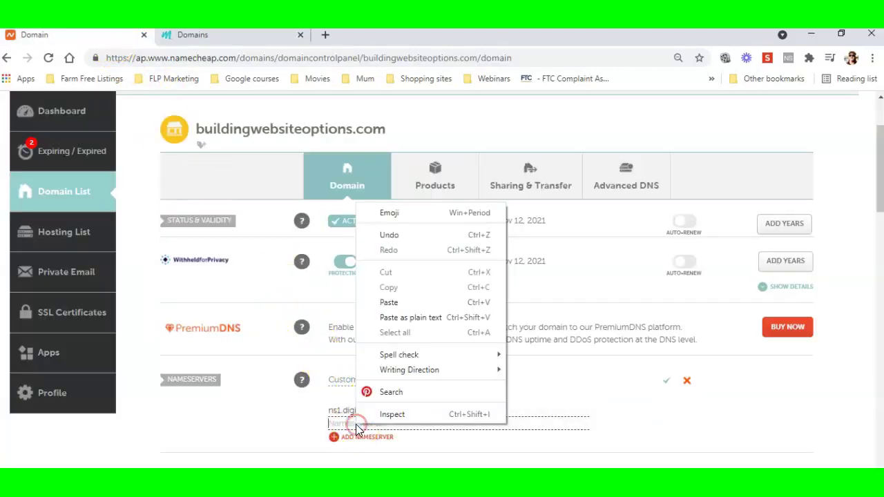
{"action": "left_click", "coordinate": [394, 303]}
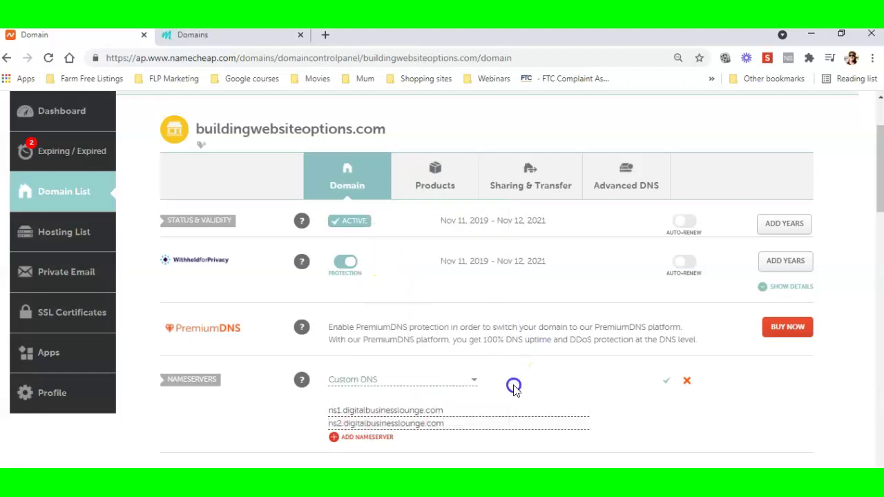
{"action": "scroll", "coordinate": [514, 387], "scroll_direction": "down", "scroll_amount": 2}
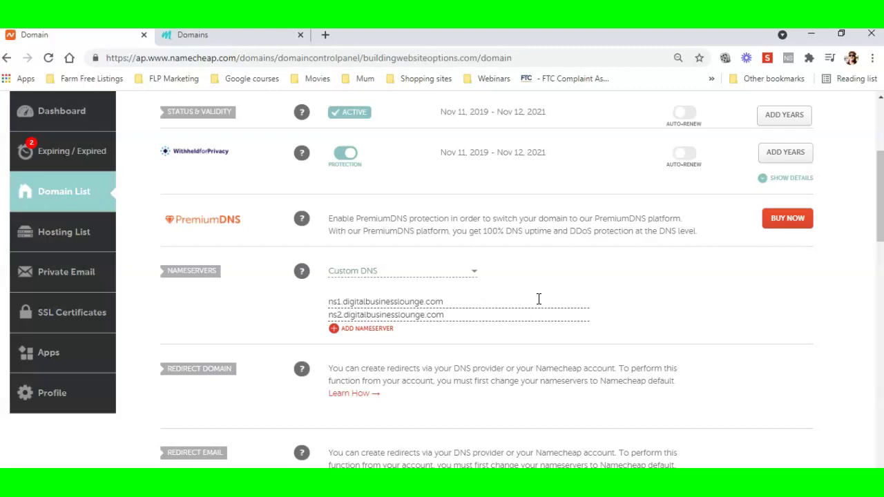
Step: Switch to mentors, try to host buildingwebsiteoptions.com with the completed form, and close the Host a domain dialog
{"action": "left_click", "coordinate": [221, 34]}
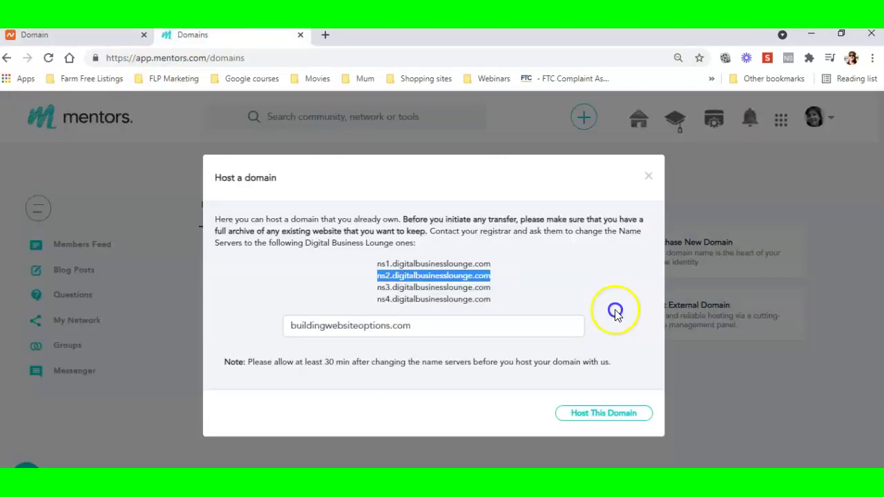
{"action": "left_click", "coordinate": [598, 415]}
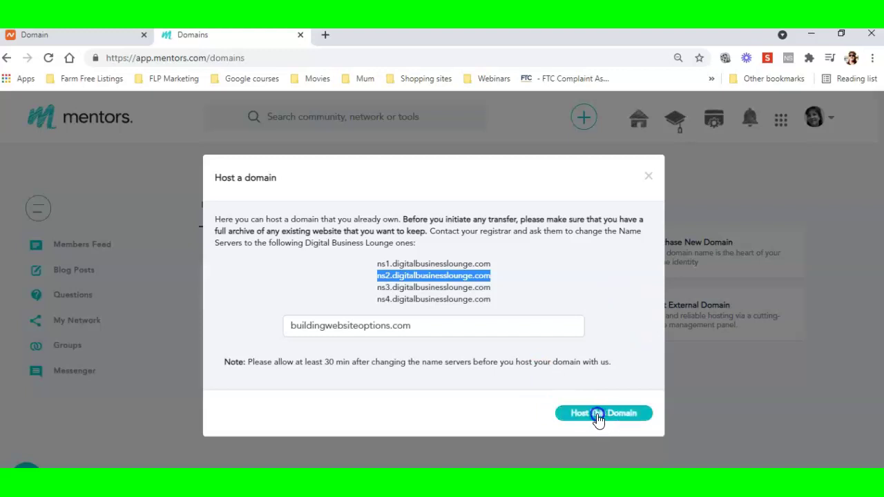
{"action": "left_click", "coordinate": [615, 415]}
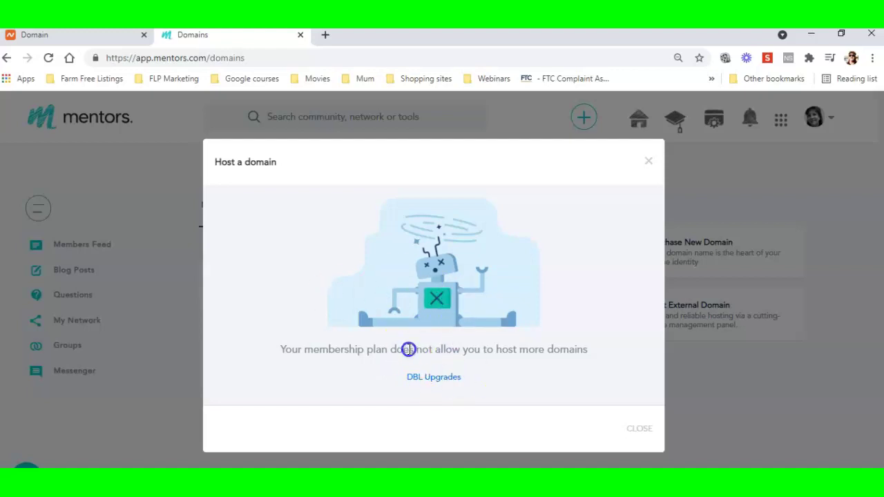
{"action": "left_click", "coordinate": [564, 405]}
{"action": "left_click", "coordinate": [628, 311]}
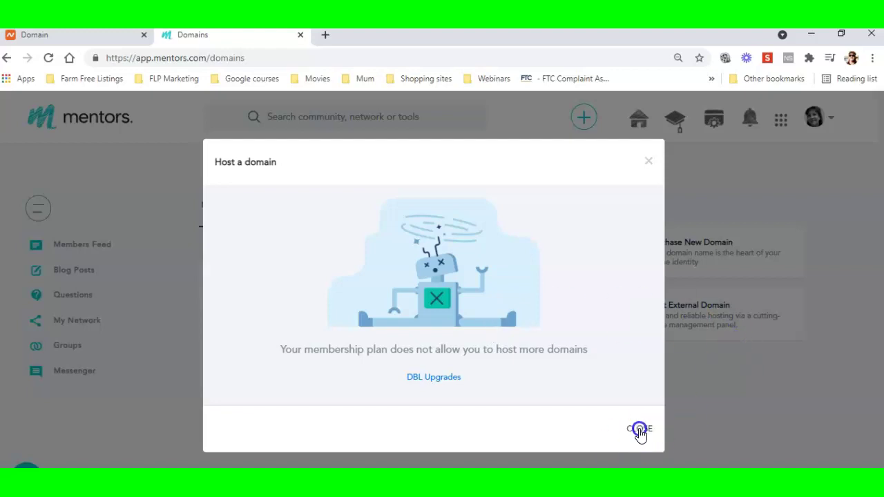
{"action": "left_click", "coordinate": [701, 425]}
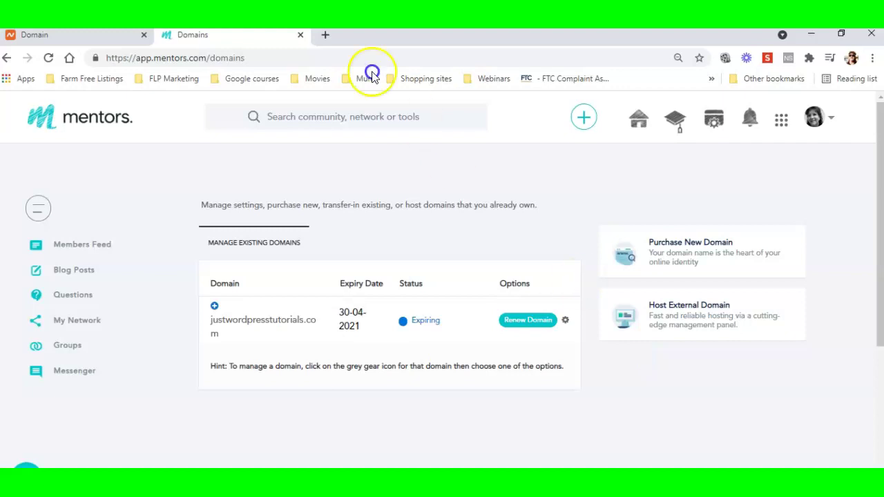
{"action": "left_click", "coordinate": [97, 38]}
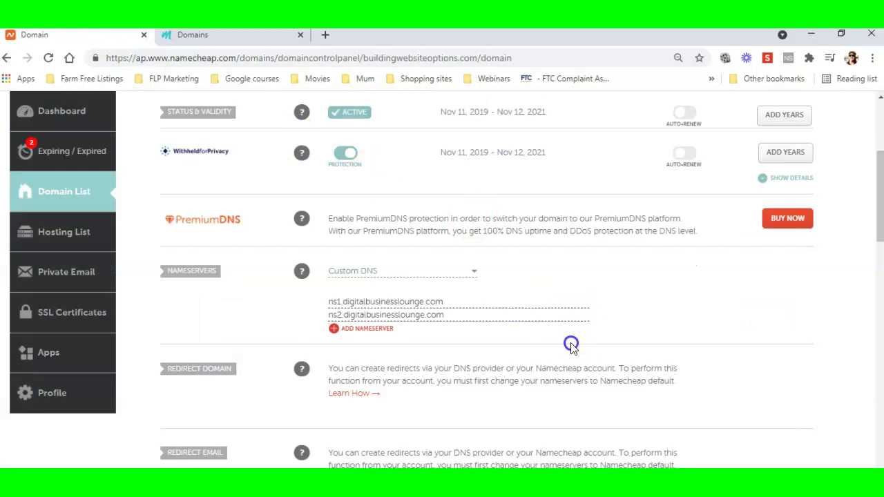
{"action": "left_click", "coordinate": [238, 35]}
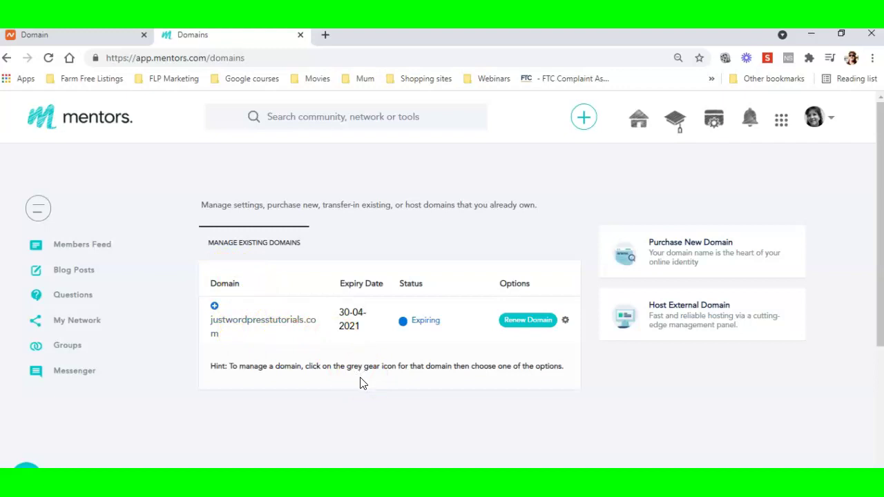
{"action": "left_click", "coordinate": [408, 391]}
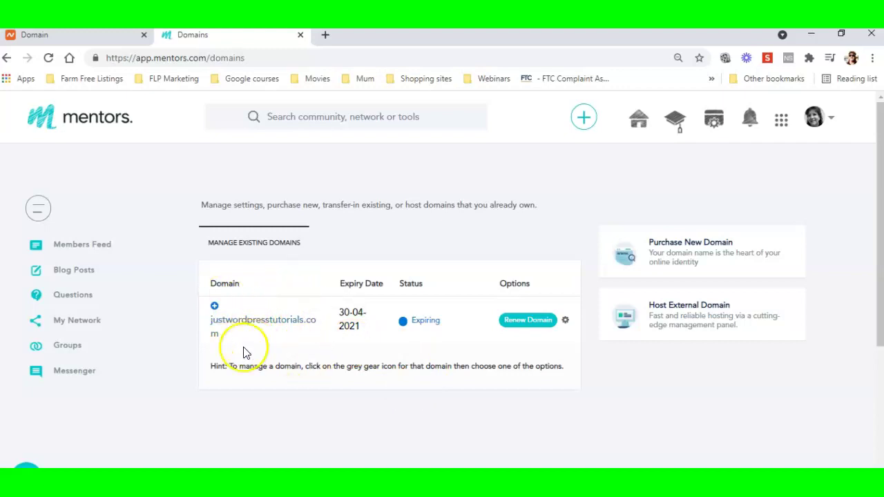
{"action": "left_click", "coordinate": [266, 324]}
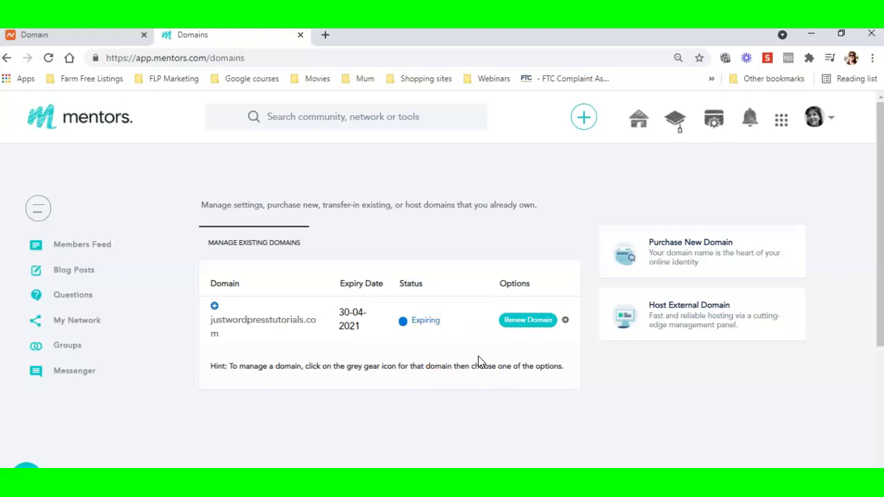
{"action": "left_click", "coordinate": [101, 35]}
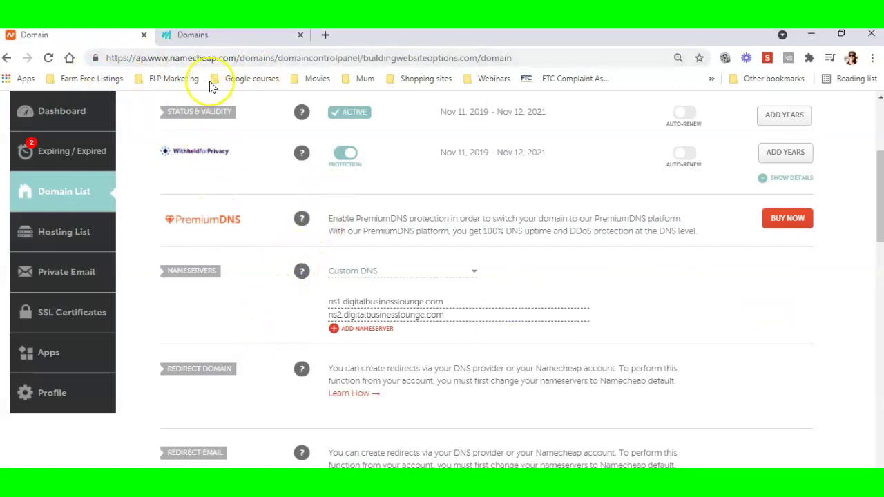
{"action": "left_click", "coordinate": [228, 36]}
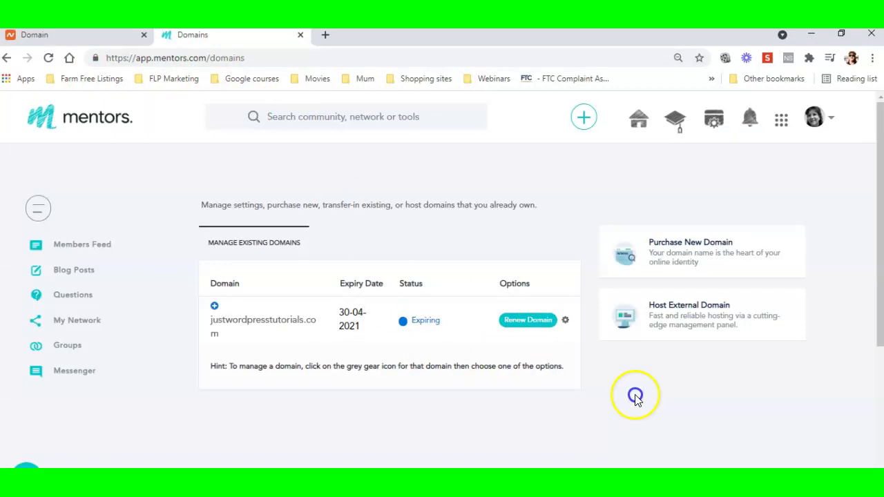